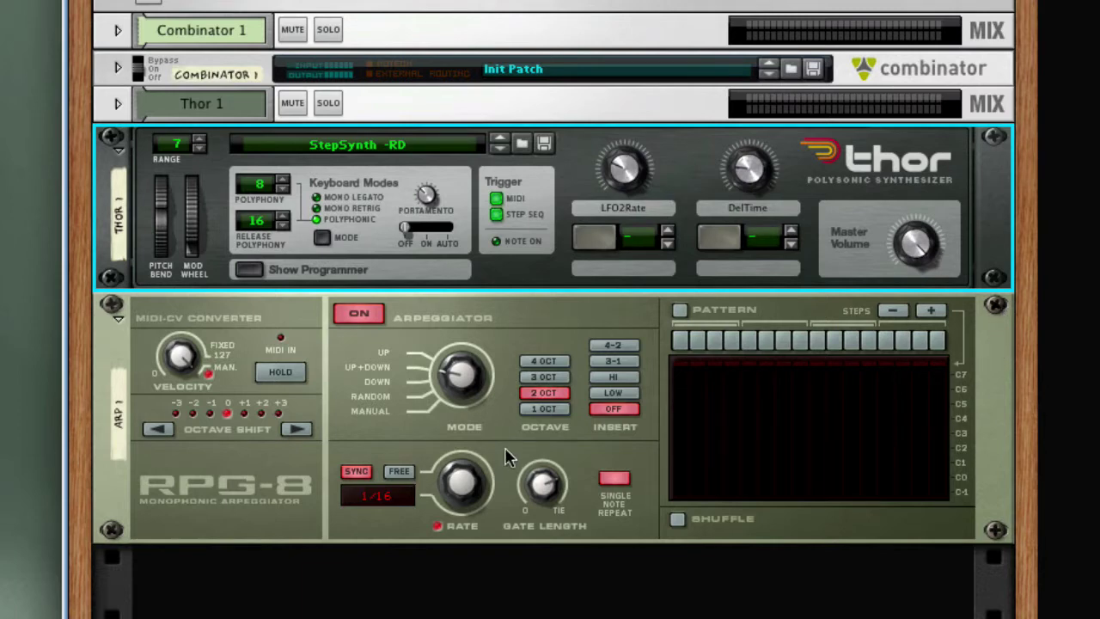
# Step: Flip the rack to inspect the RPG-8-to-Thor CV cabling on the rear, then return to the front
pyautogui.press('Tab')
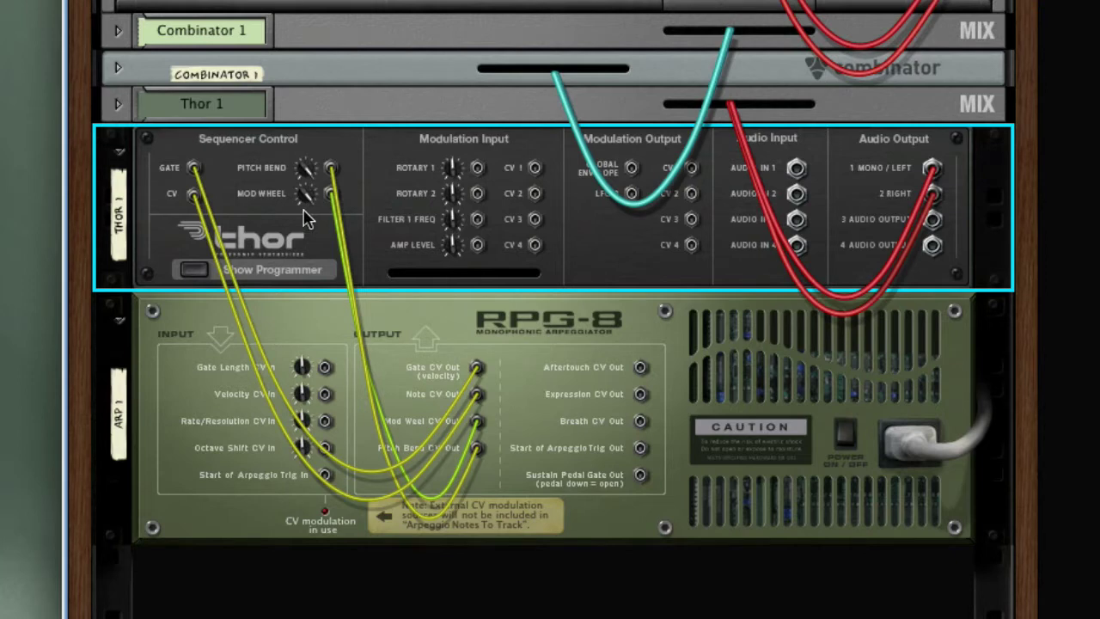
pyautogui.press('Tab')
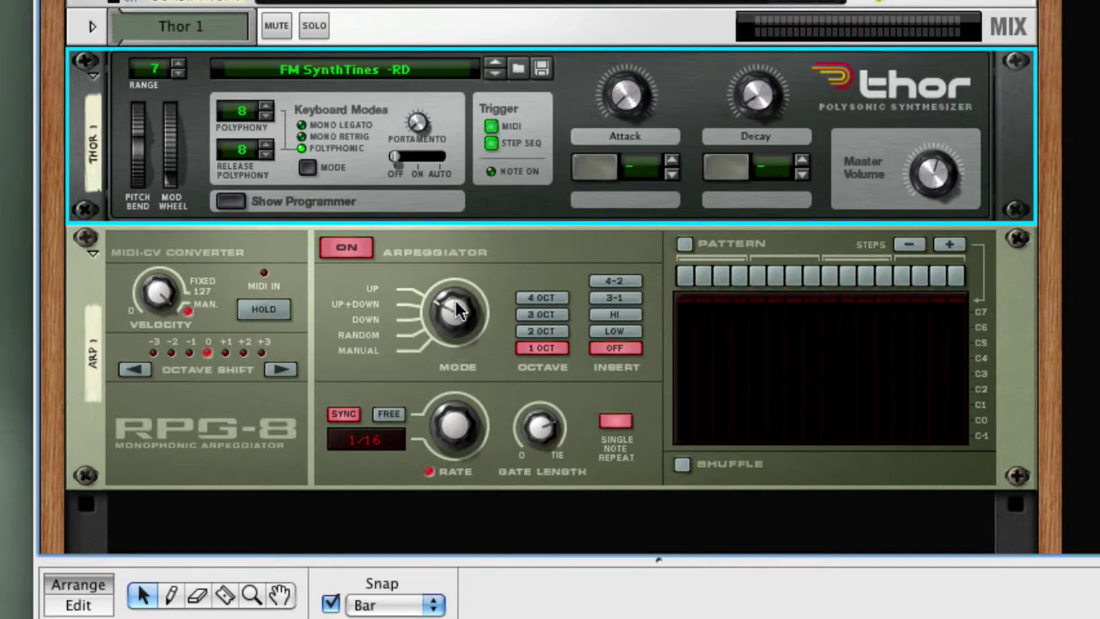
# Step: Select the RPG-8, start playback and turn the arpeggio Mode knob to Down
pyautogui.click(462, 338)
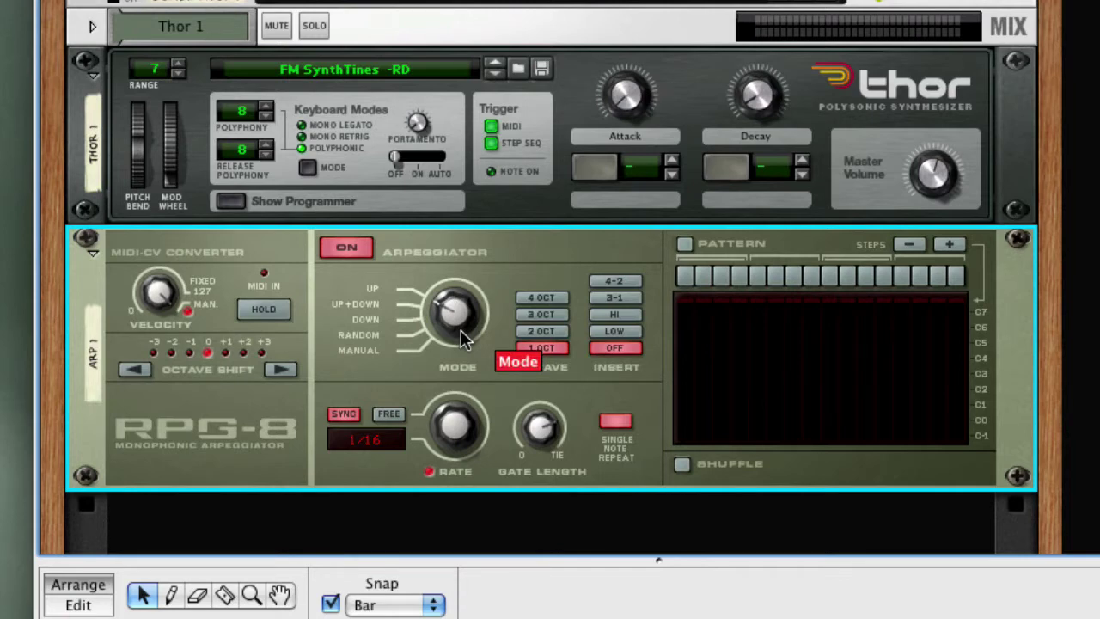
pyautogui.press('space')
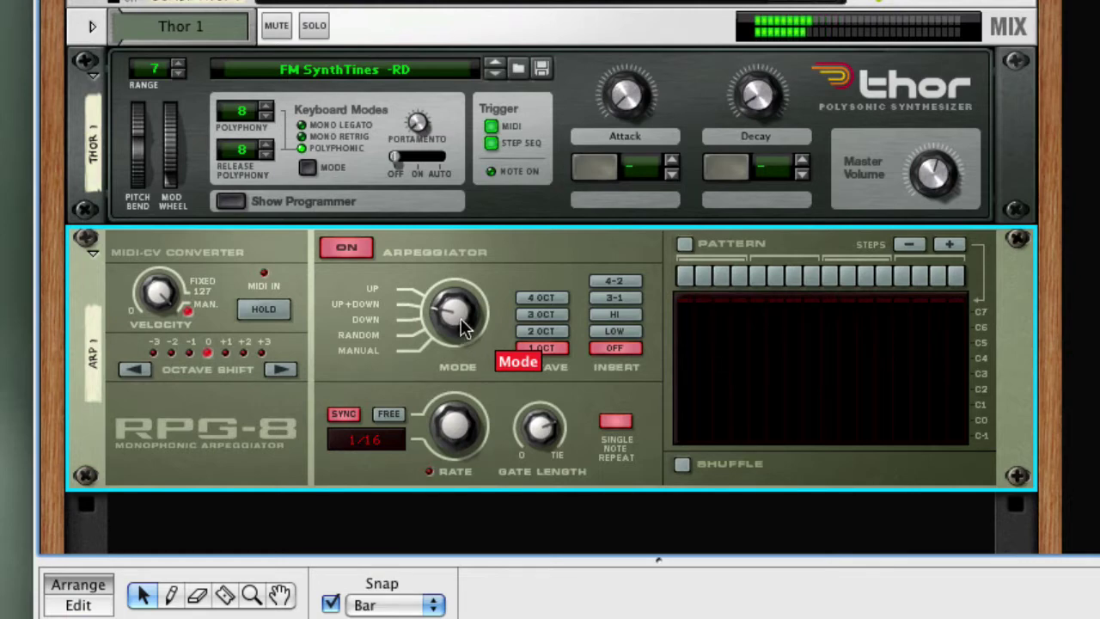
pyautogui.moveTo(457, 334); pyautogui.dragTo(461, 333)
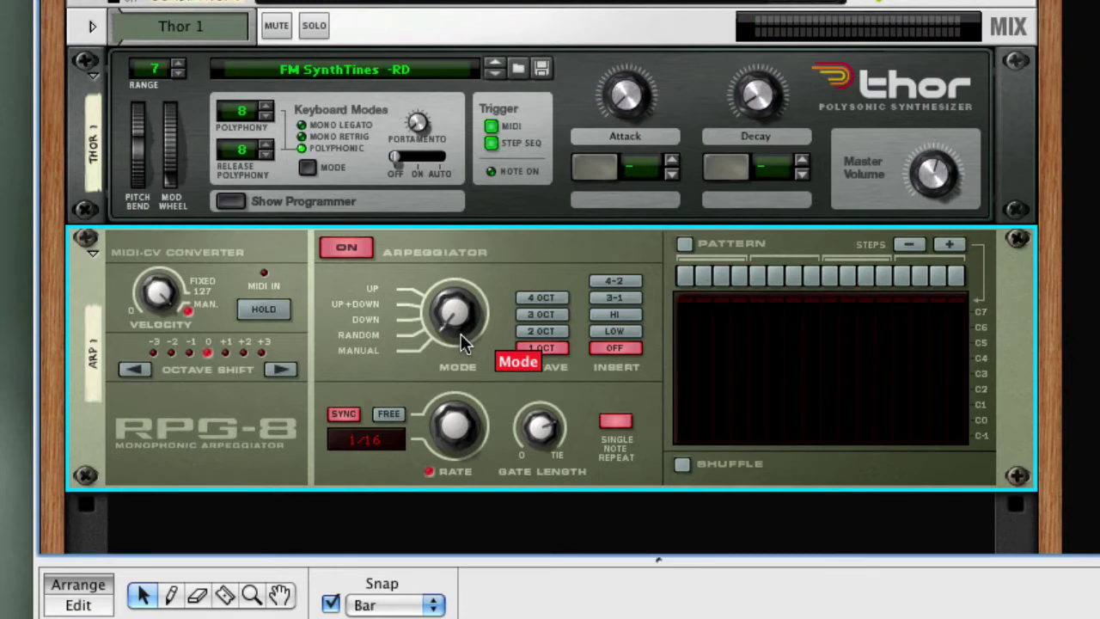
# Step: Audition 2, 3 and 4 OCT arpeggio ranges, settling on 2 OCT
pyautogui.click(557, 330)
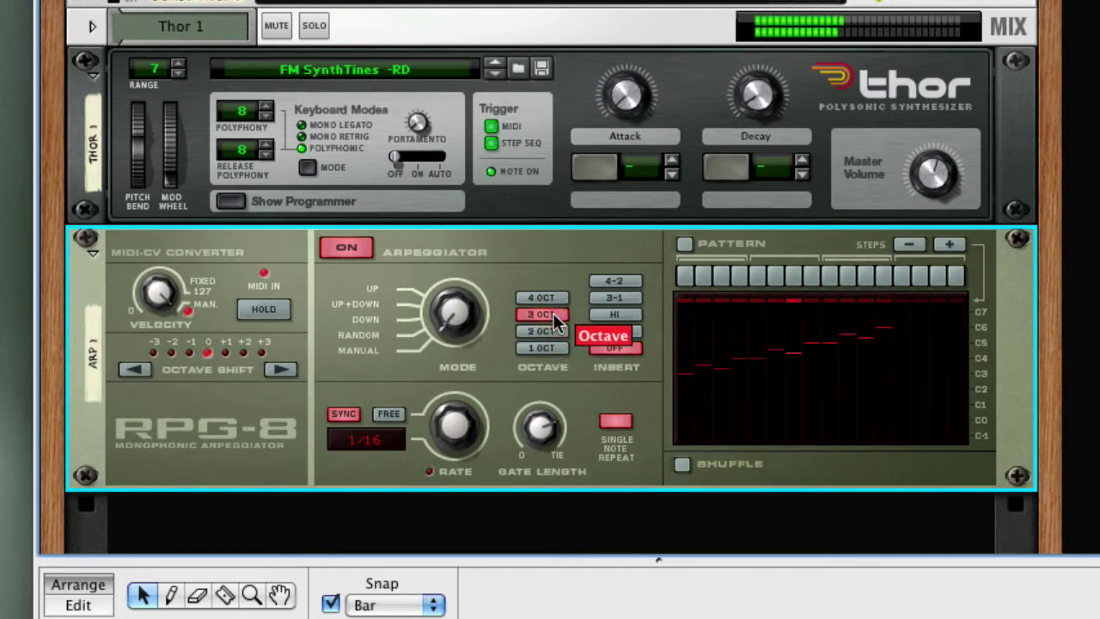
pyautogui.click(555, 313)
pyautogui.click(557, 299)
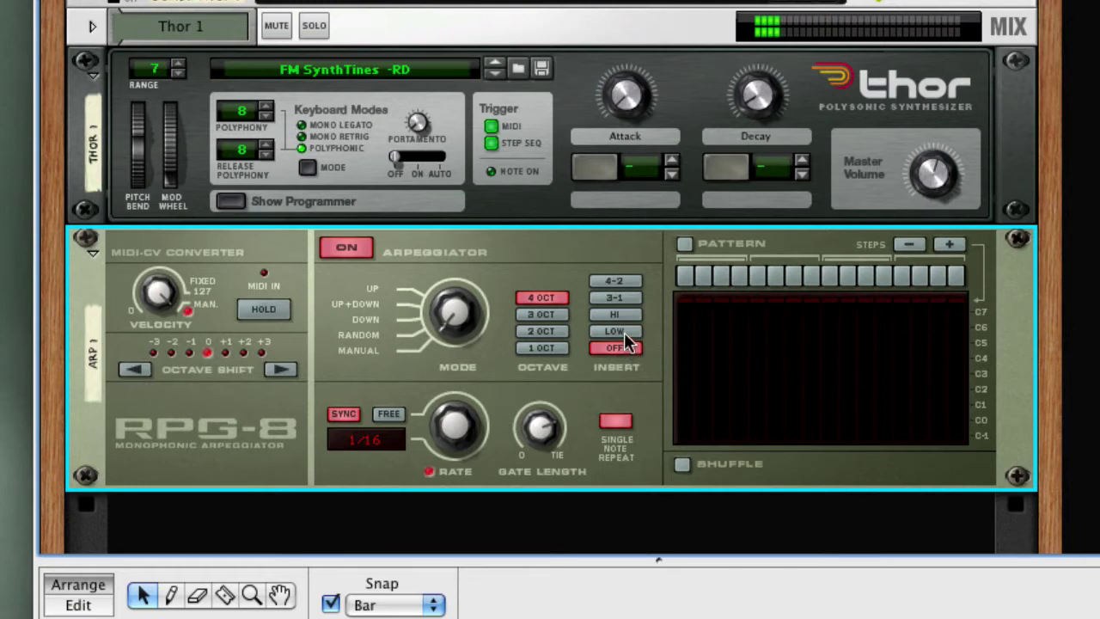
pyautogui.click(550, 334)
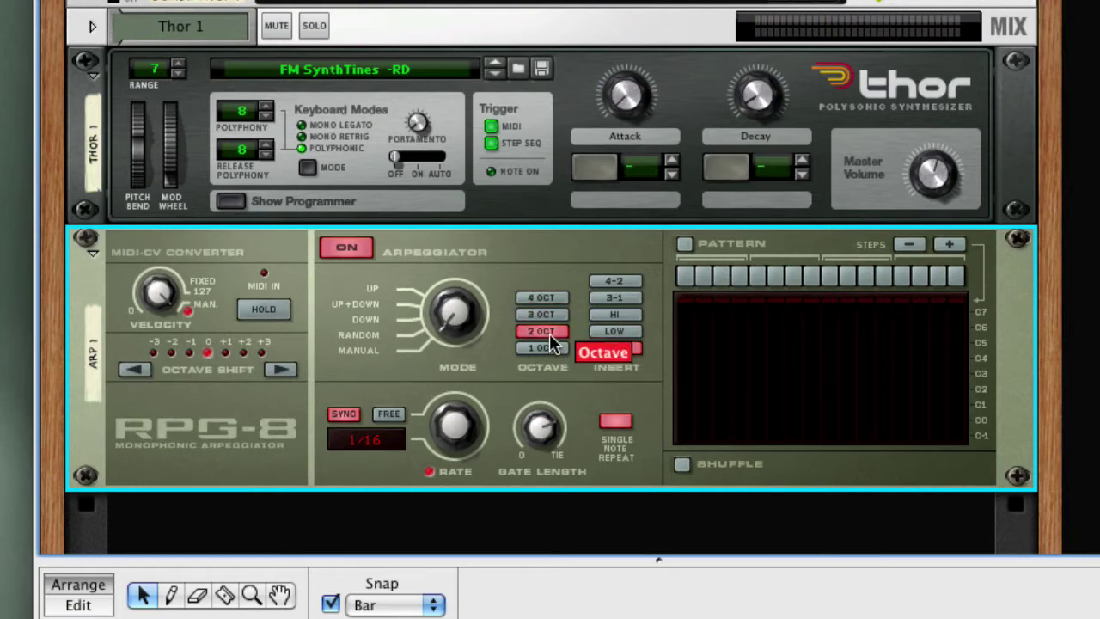
# Step: Try the LOW, HI and 3-1 insert patterns, ending on 4-2
pyautogui.click(631, 332)
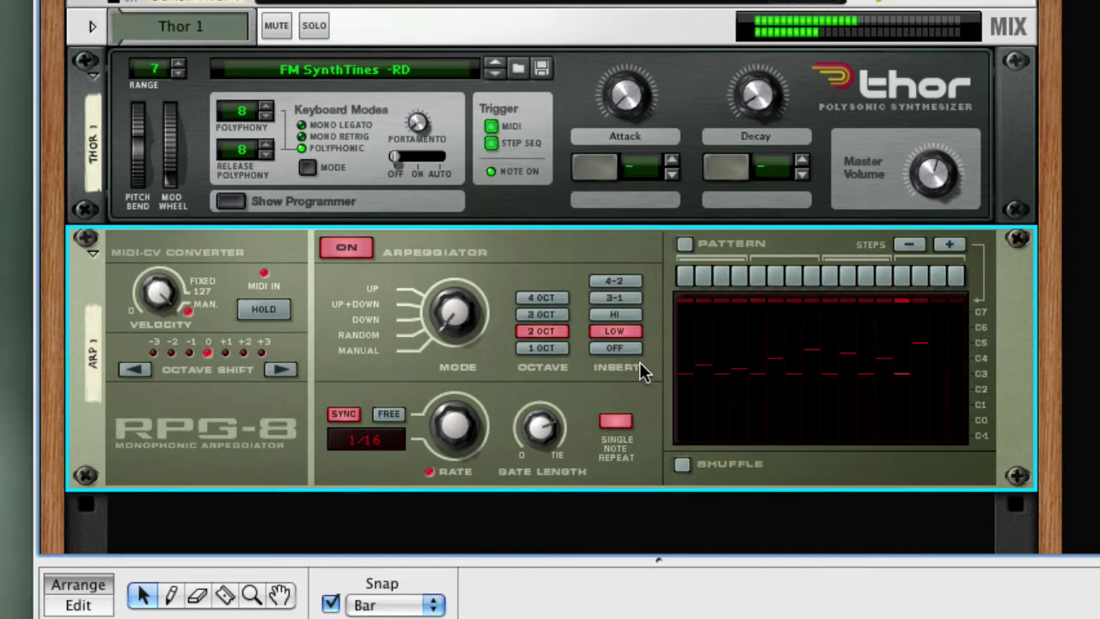
pyautogui.click(635, 316)
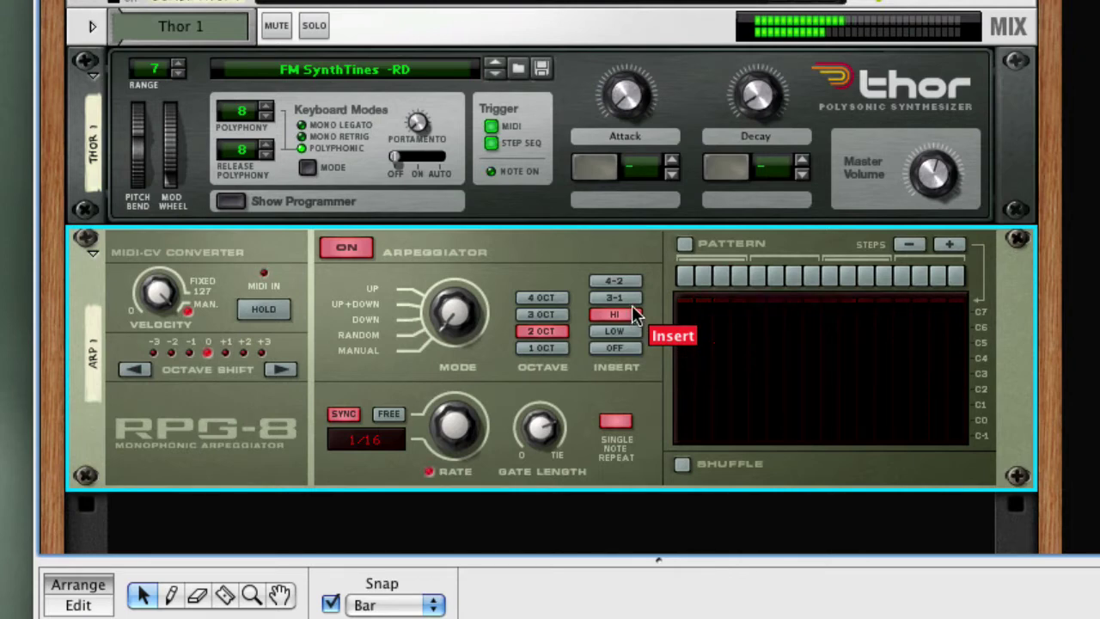
pyautogui.click(632, 301)
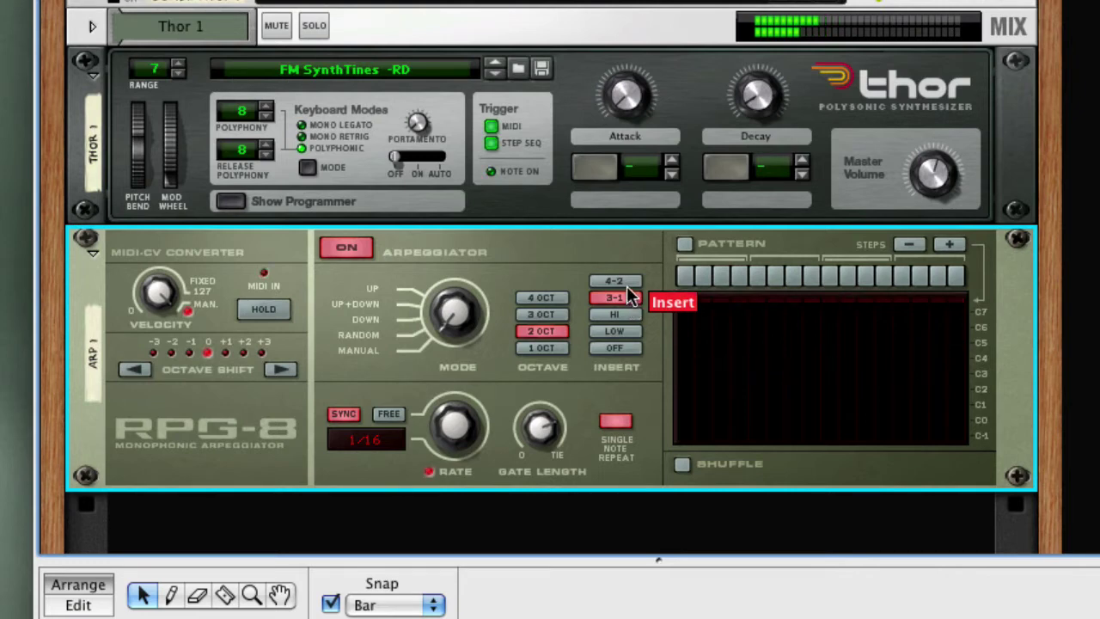
pyautogui.click(627, 284)
# Step: Set the arpeggio Rate to 1/8 and Gate Length down to 29, then up to 47
pyautogui.moveTo(461, 434)
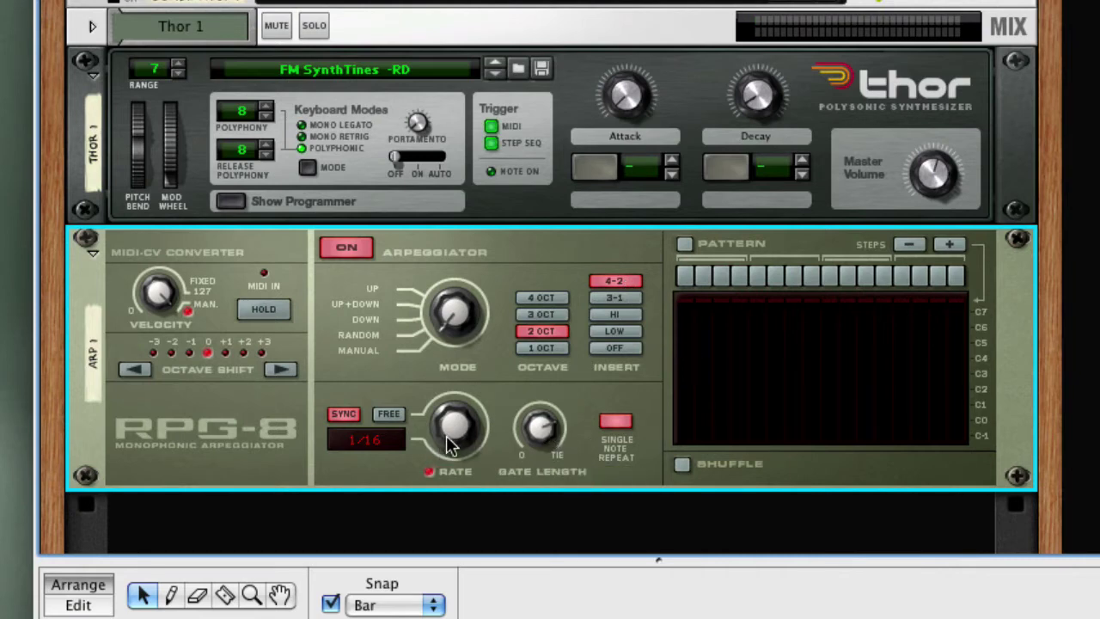
pyautogui.moveTo(446, 434); pyautogui.dragTo(455, 511)
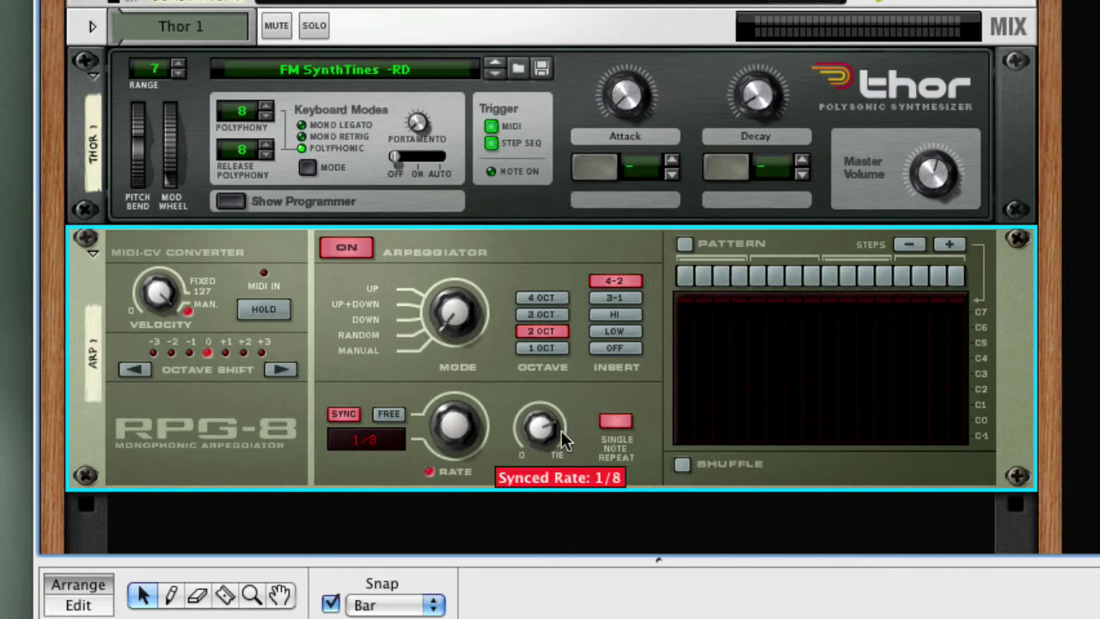
pyautogui.moveTo(567, 439); pyautogui.dragTo(567, 478)
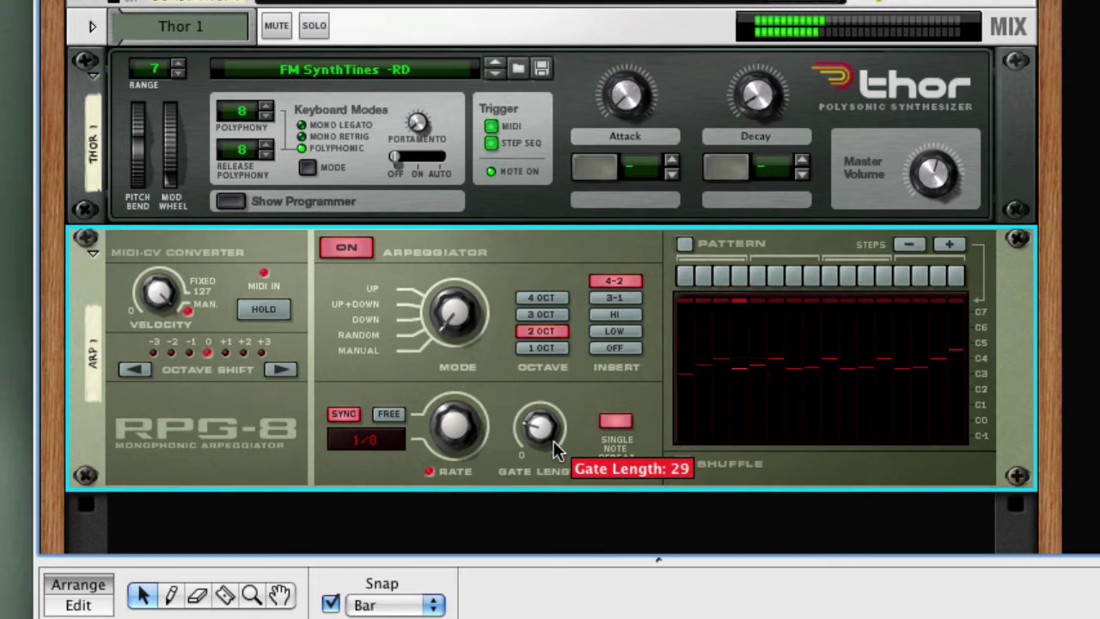
pyautogui.moveTo(544, 435); pyautogui.dragTo(485, 380)
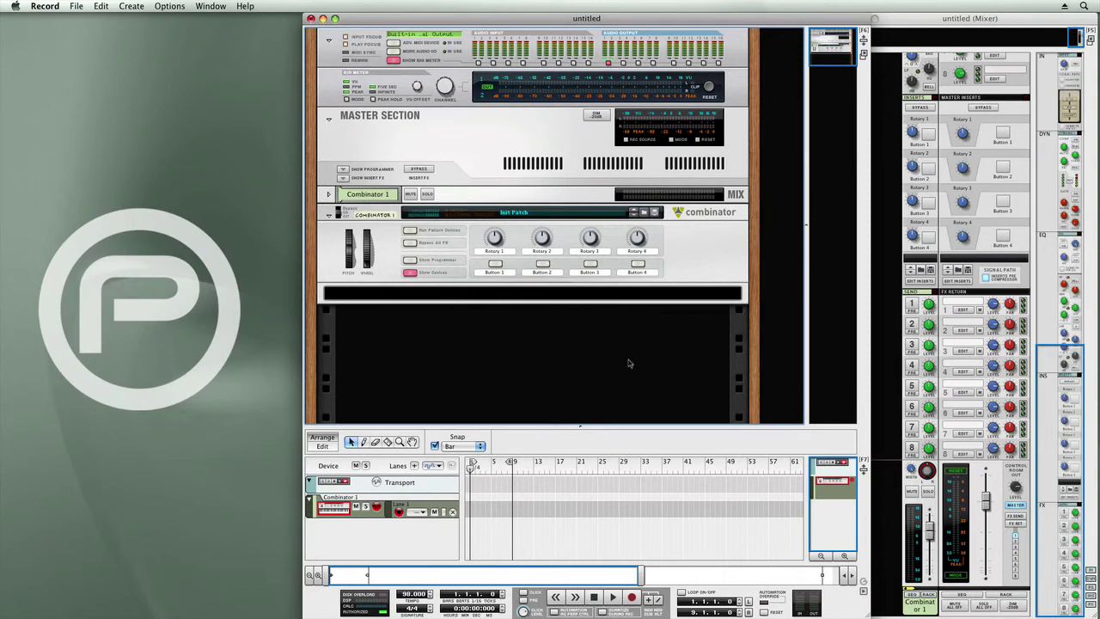
# Step: Create a Thor in the Combinator from the Poly Synths patch Playlight IV.thor
pyautogui.rightClick(605, 298)
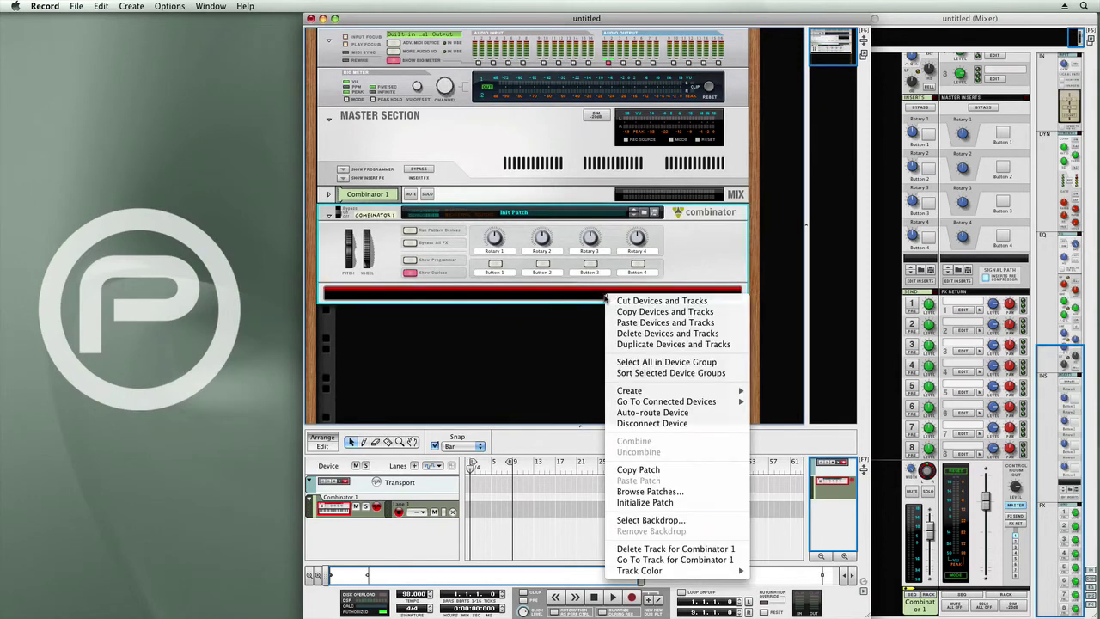
pyautogui.moveTo(688, 393)
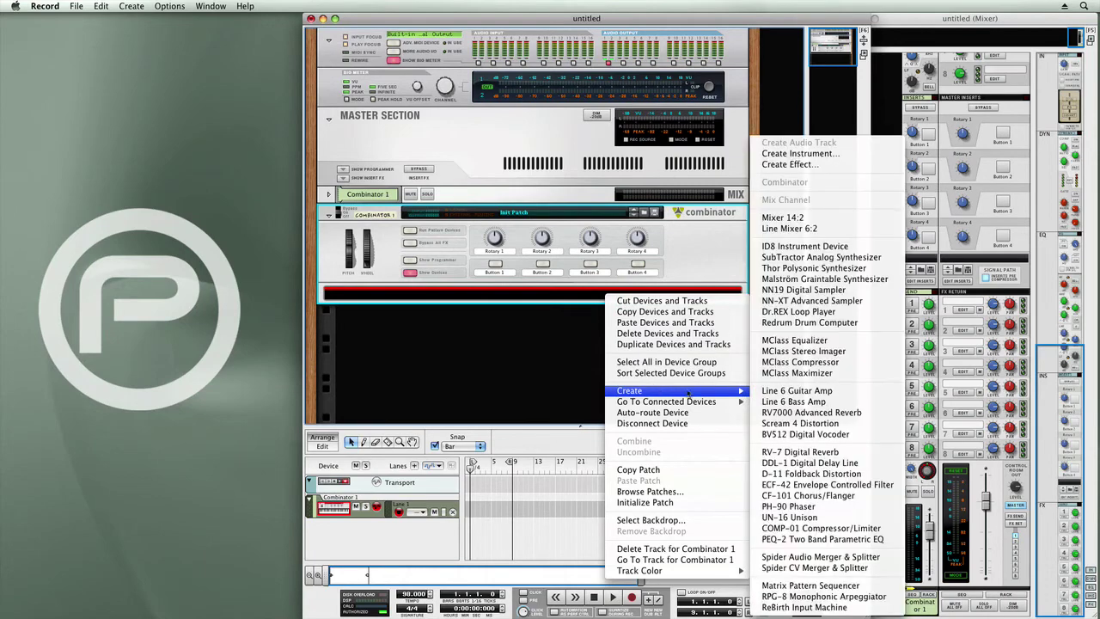
pyautogui.click(797, 153)
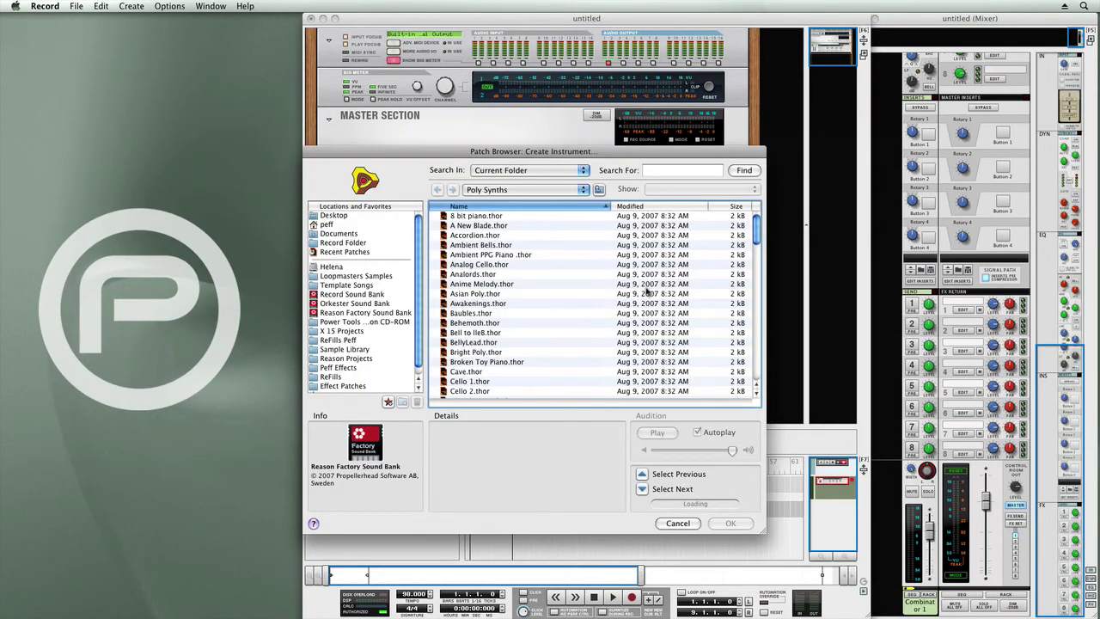
pyautogui.scroll(-10, 632, 298)
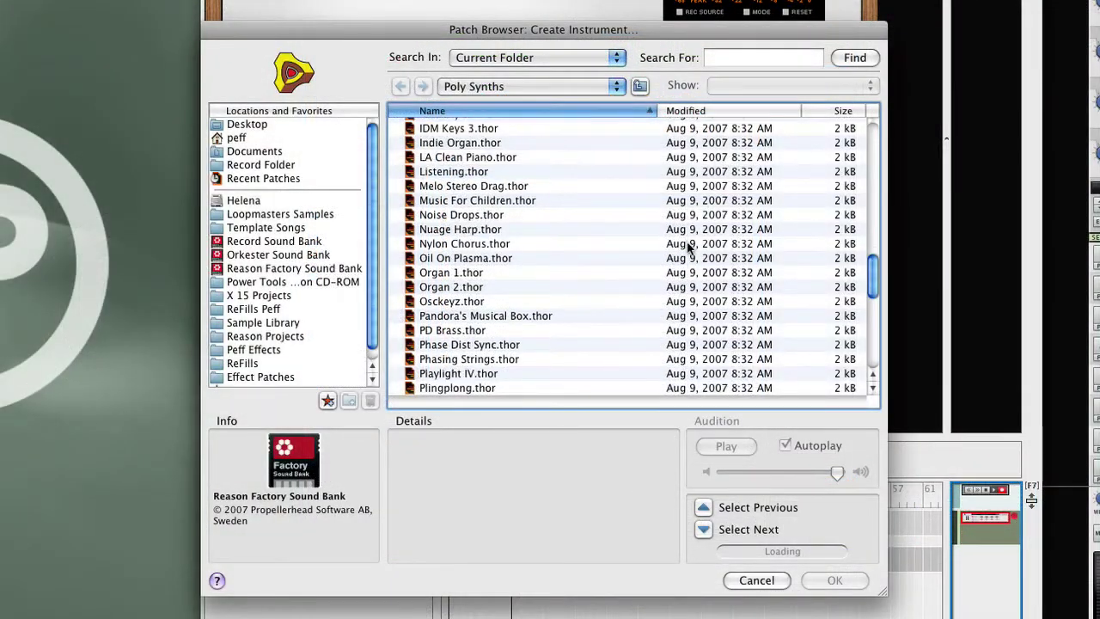
pyautogui.scroll(-2, 687, 247)
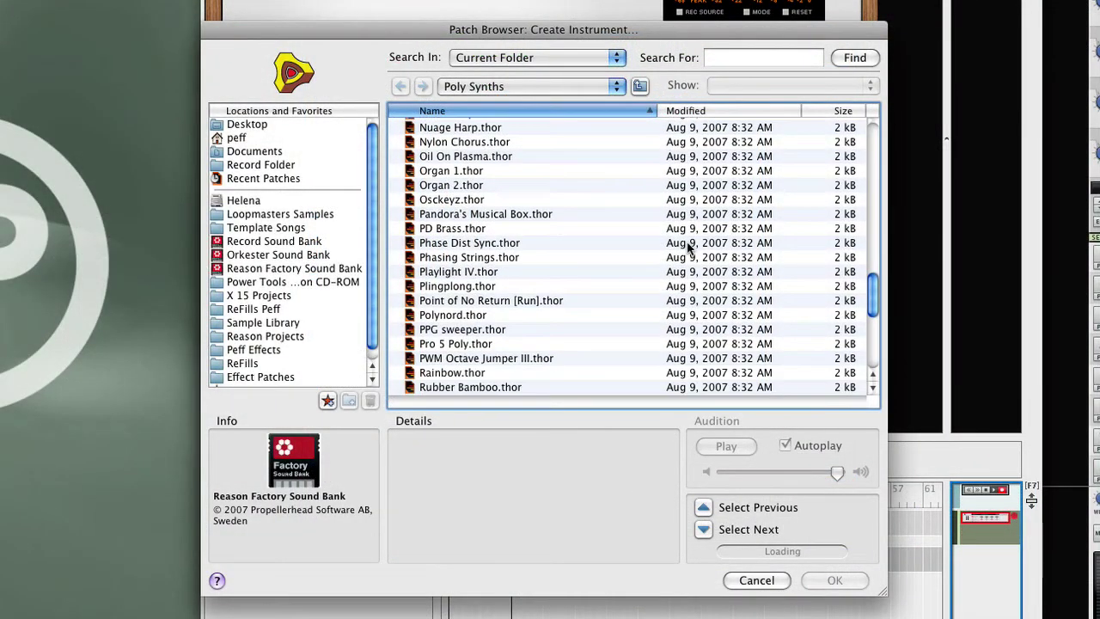
pyautogui.doubleClick(477, 273)
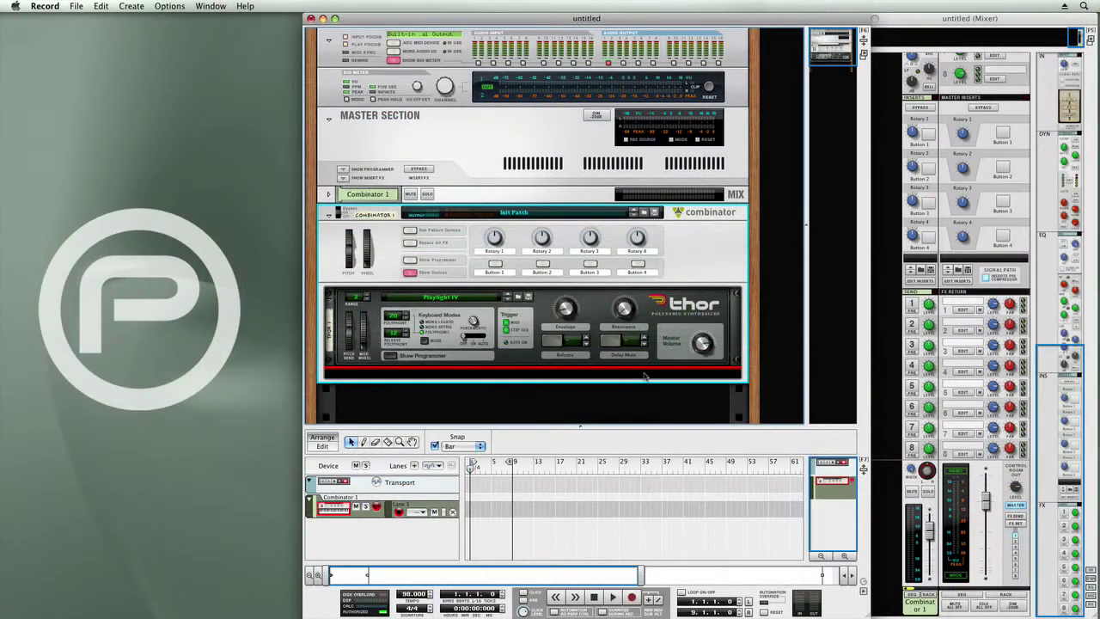
# Step: With the Thor selected, create an RPG-8 Monophonic Arpeggiator in the Combinator
pyautogui.click(645, 376)
pyautogui.click(132, 7)
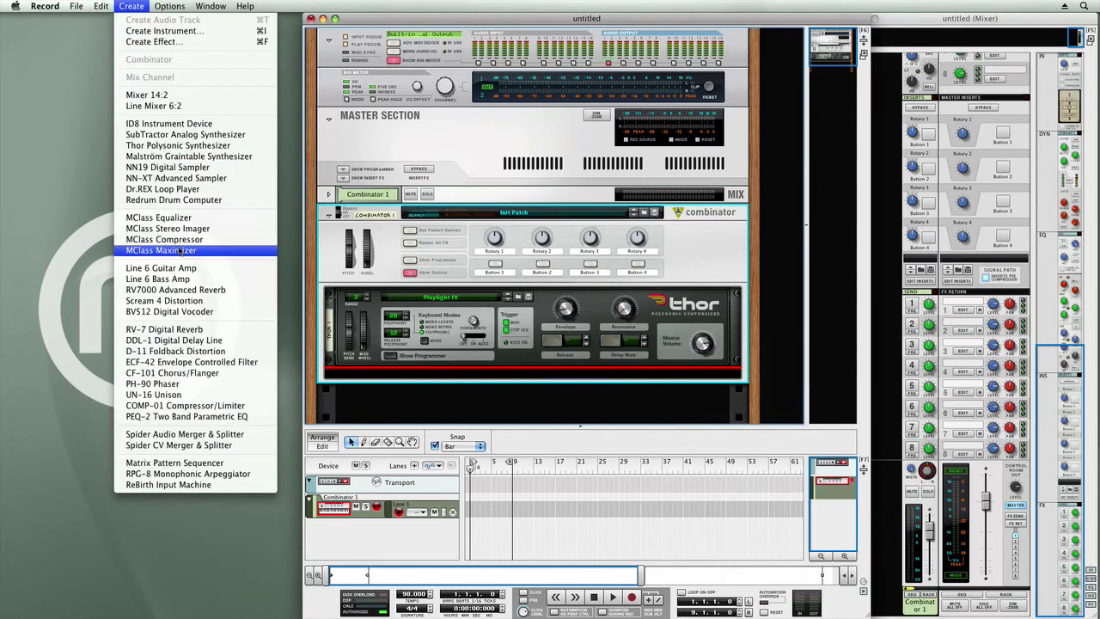
pyautogui.click(255, 475)
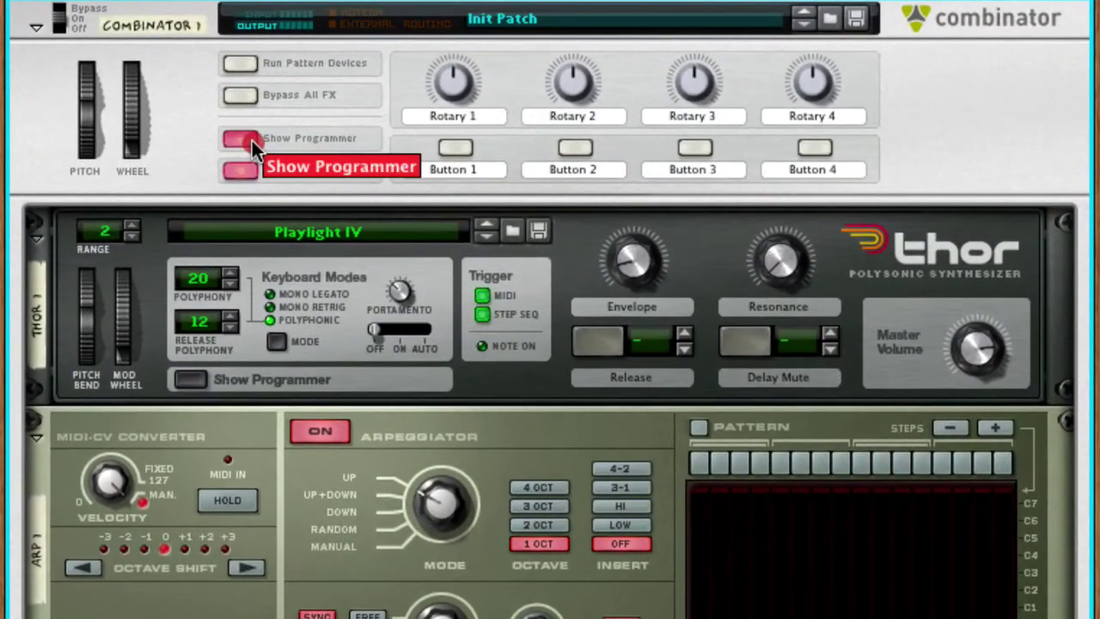
# Step: Show the Combinator programmer and uncheck Receive Notes for Thor 1
pyautogui.click(249, 140)
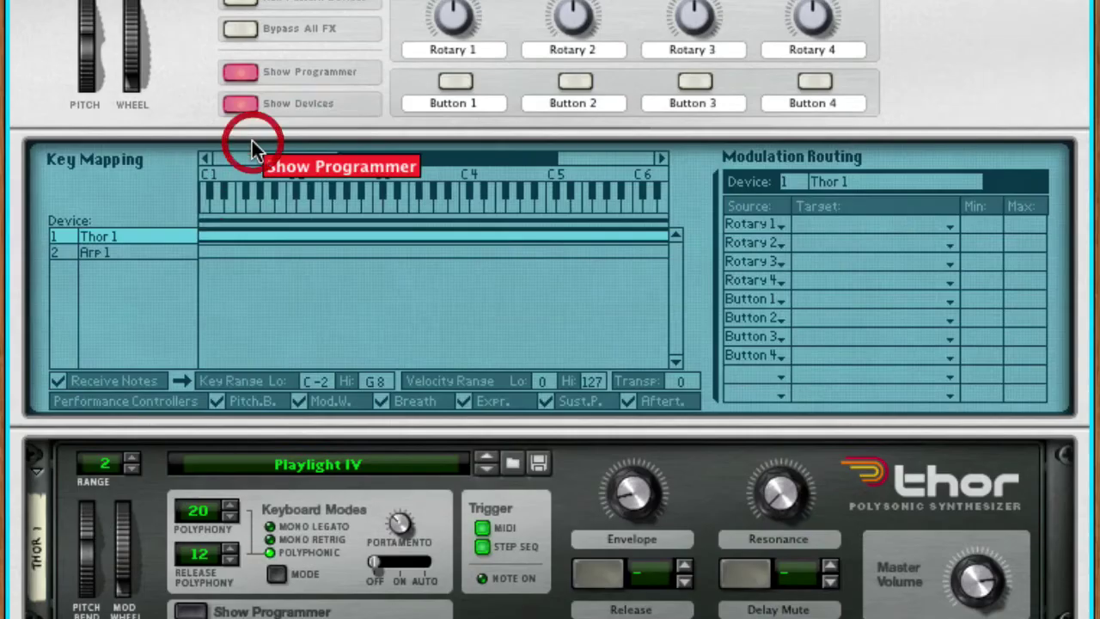
pyautogui.click(57, 381)
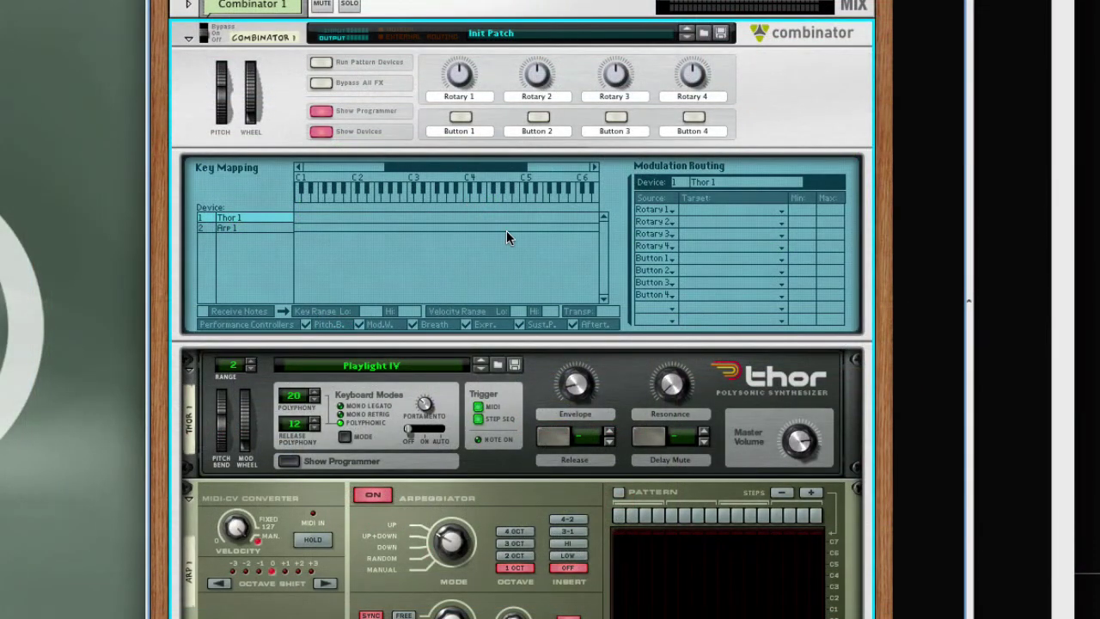
# Step: Select Arp 1 and target Rotaries 1, 2 and 3 to Mode, Octave and Synced Rate
pyautogui.click(246, 228)
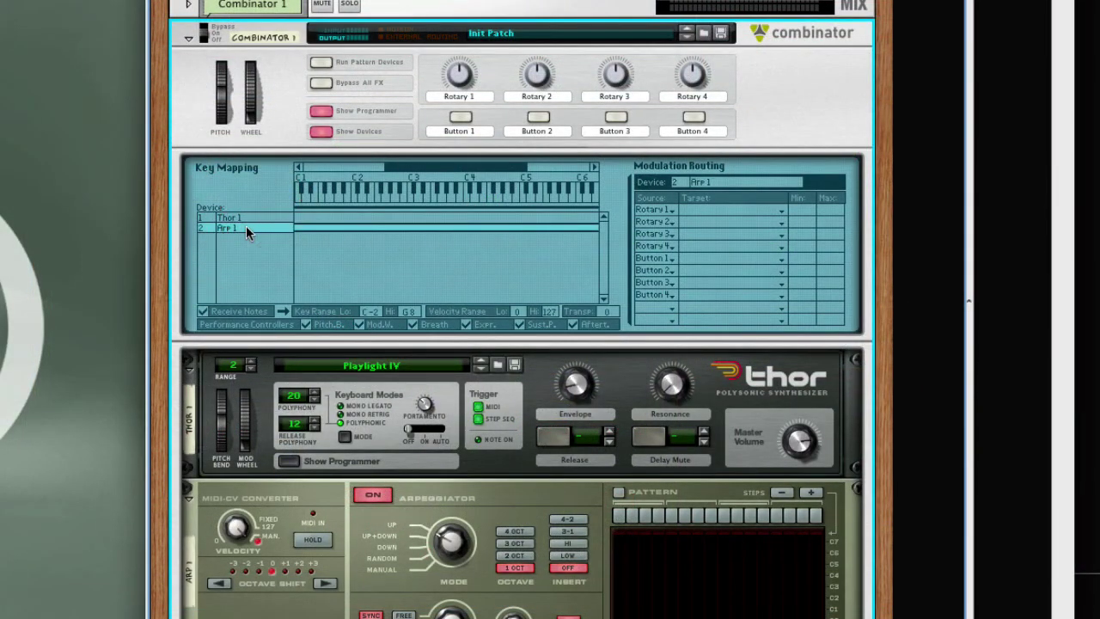
pyautogui.click(696, 212)
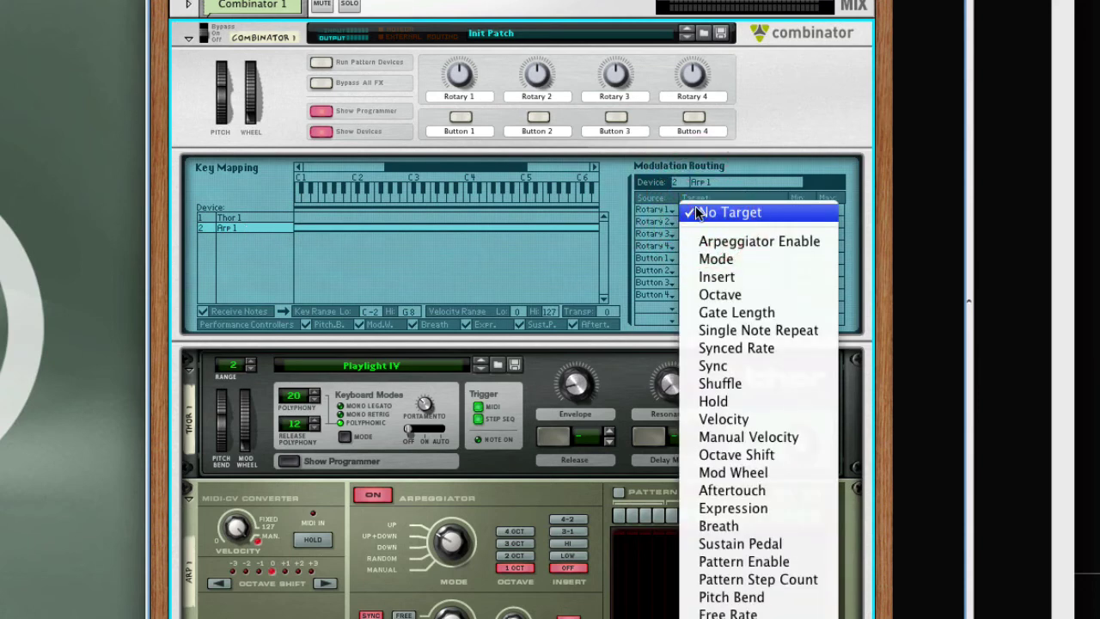
pyautogui.click(731, 257)
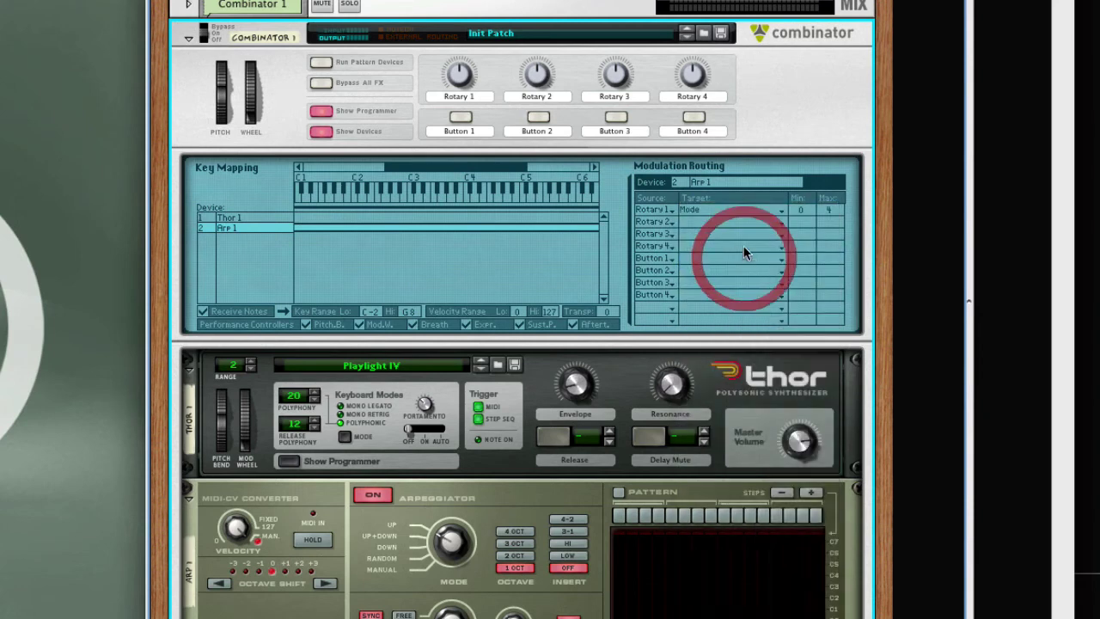
pyautogui.click(703, 224)
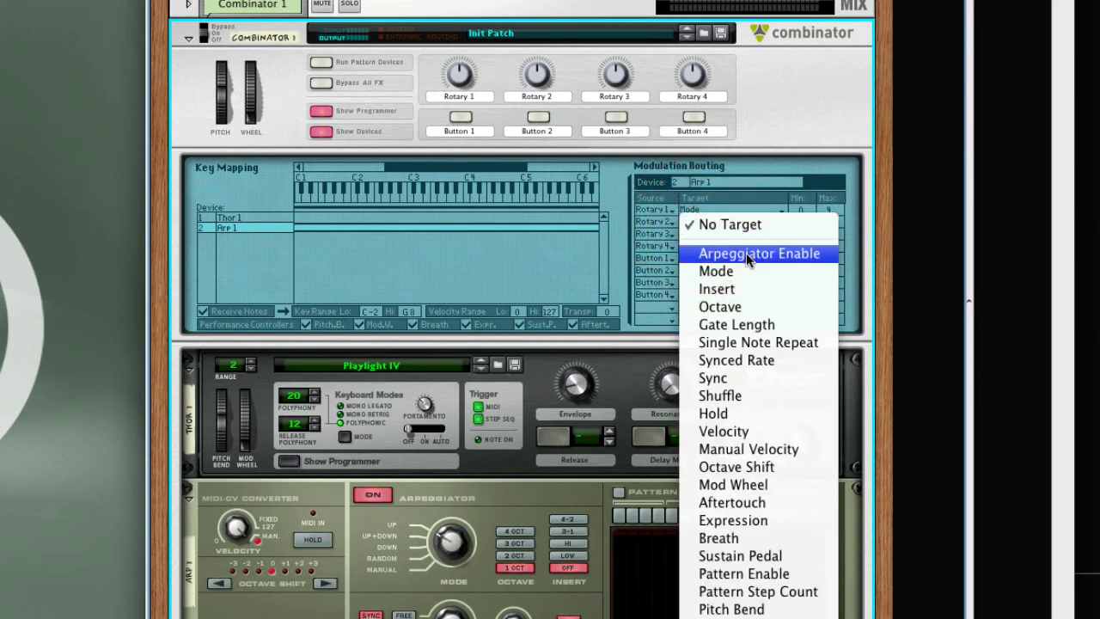
pyautogui.click(756, 307)
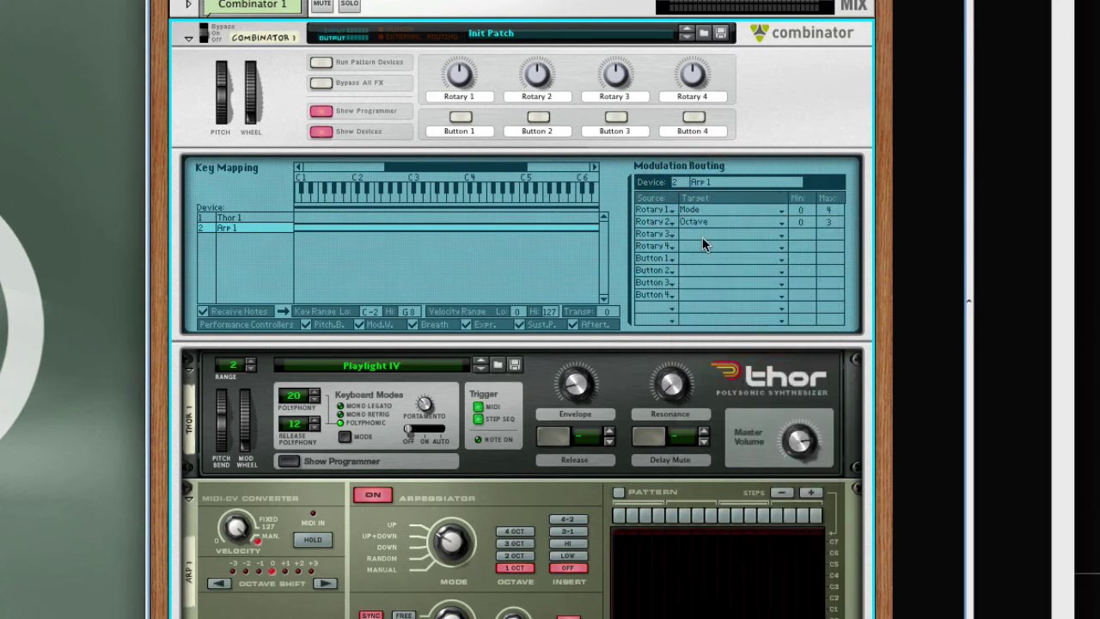
pyautogui.click(703, 235)
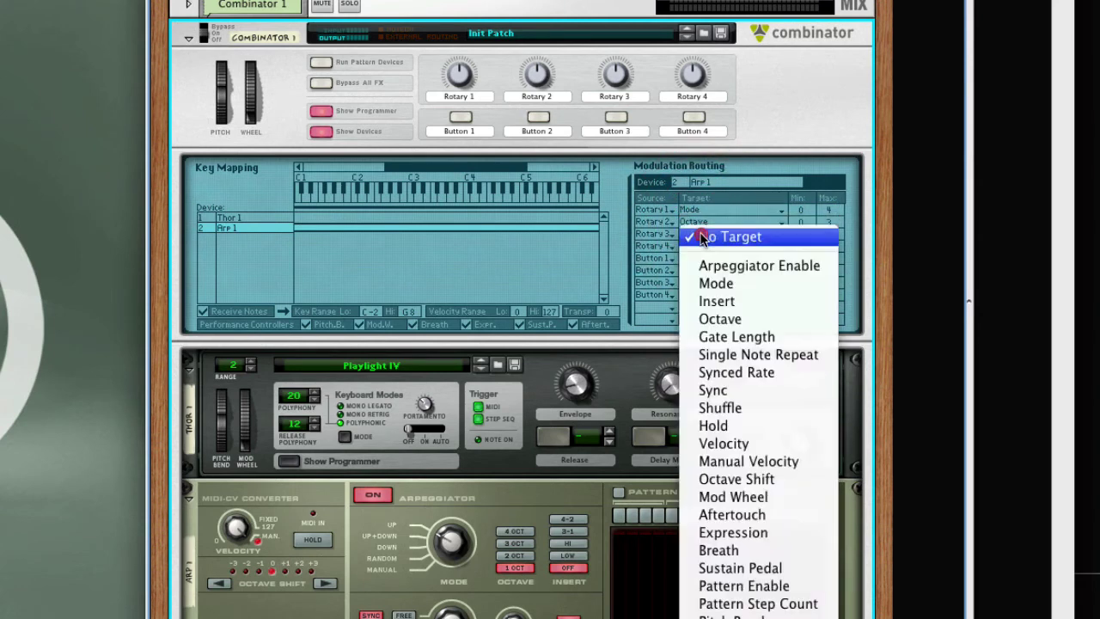
pyautogui.click(750, 373)
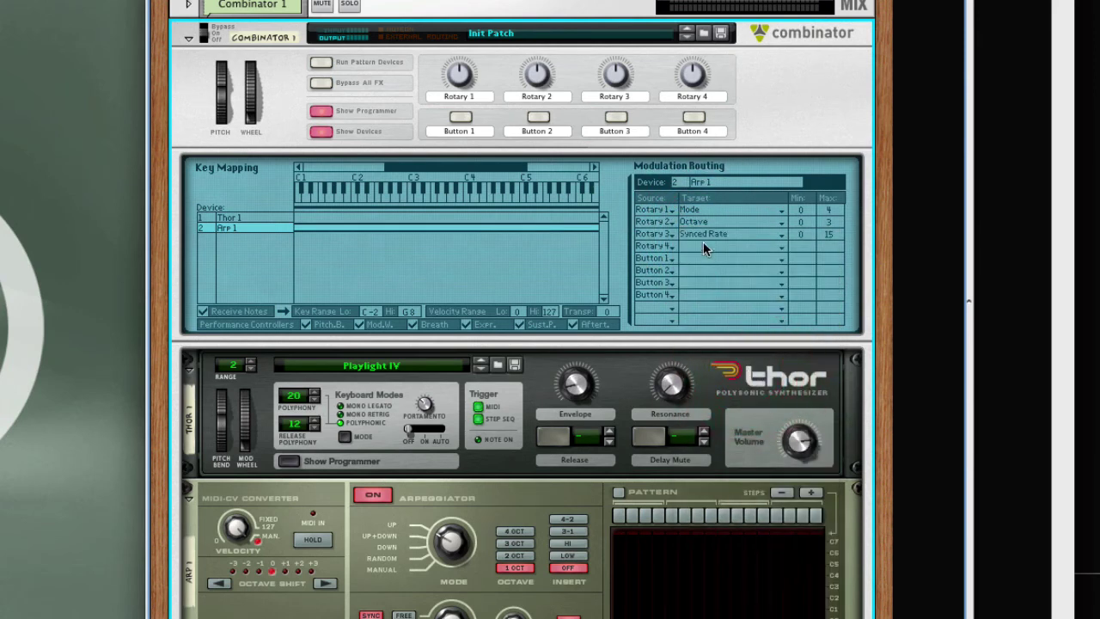
pyautogui.click(704, 246)
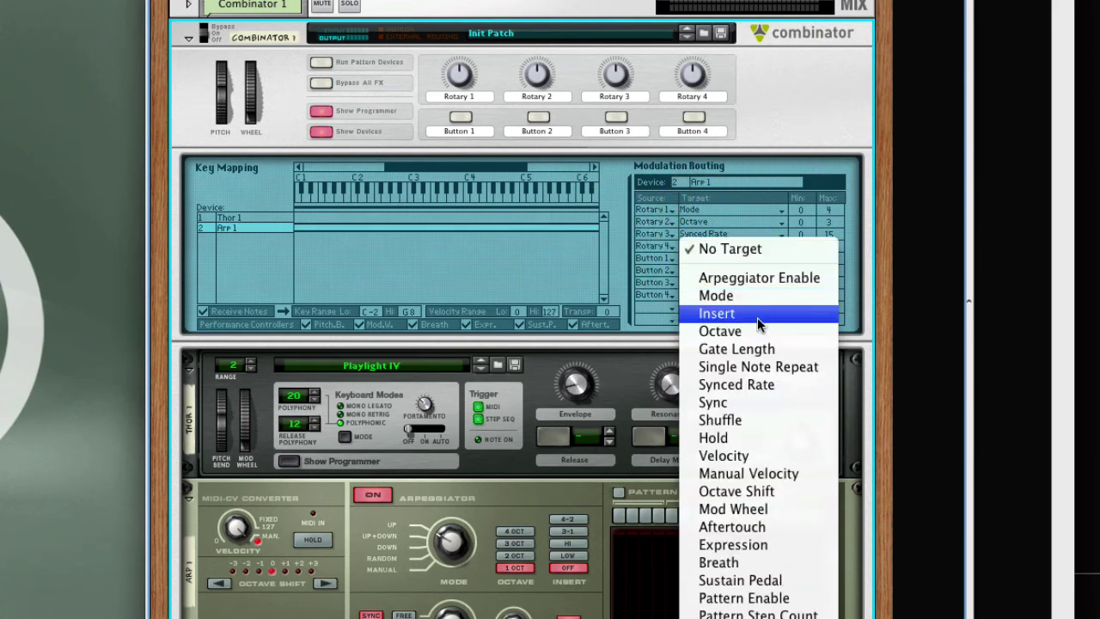
# Step: Route Rotary 4 to Gate Length and label Rotaries 1 and 2 'Mode' and 'Octave'
pyautogui.click(817, 349)
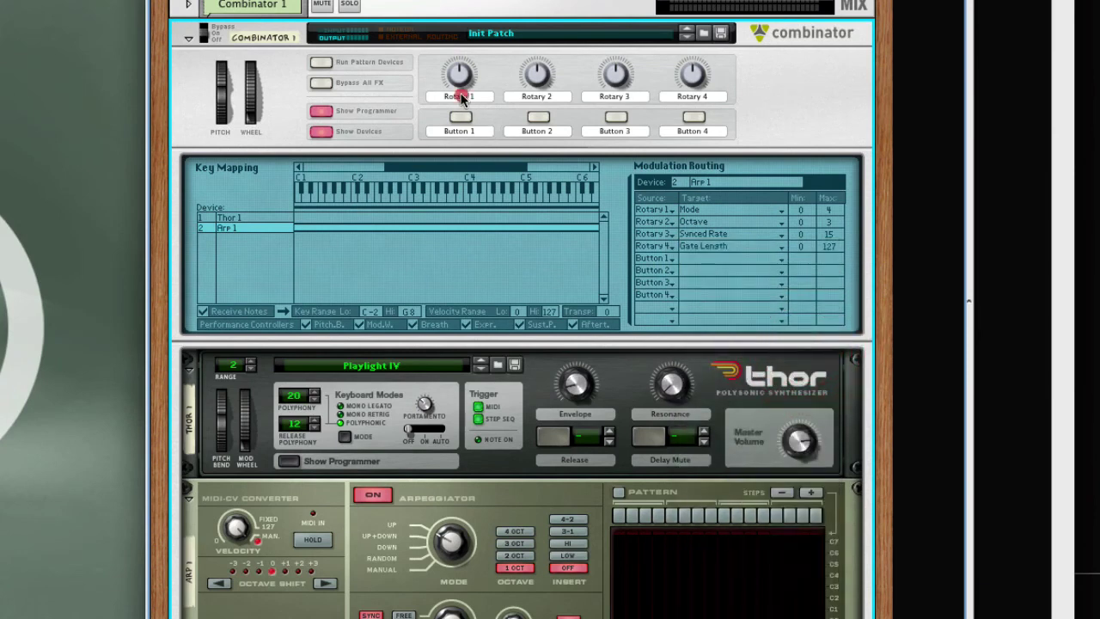
pyautogui.doubleClick(462, 97)
pyautogui.write('Mode')
pyautogui.press('Return')
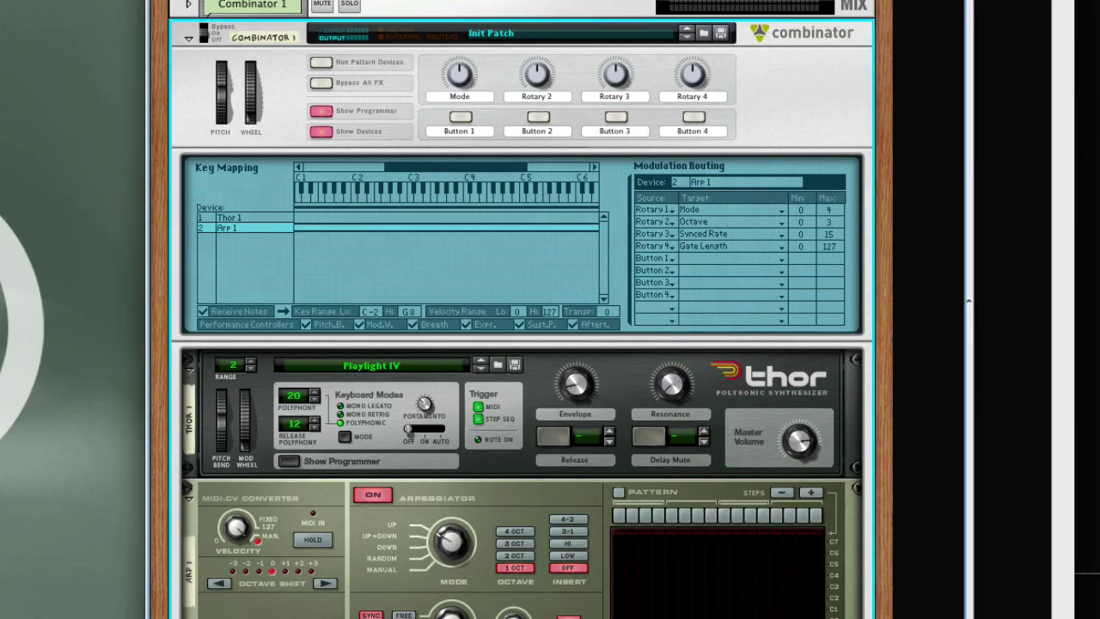
pyautogui.doubleClick(538, 97)
pyautogui.write('Octave')
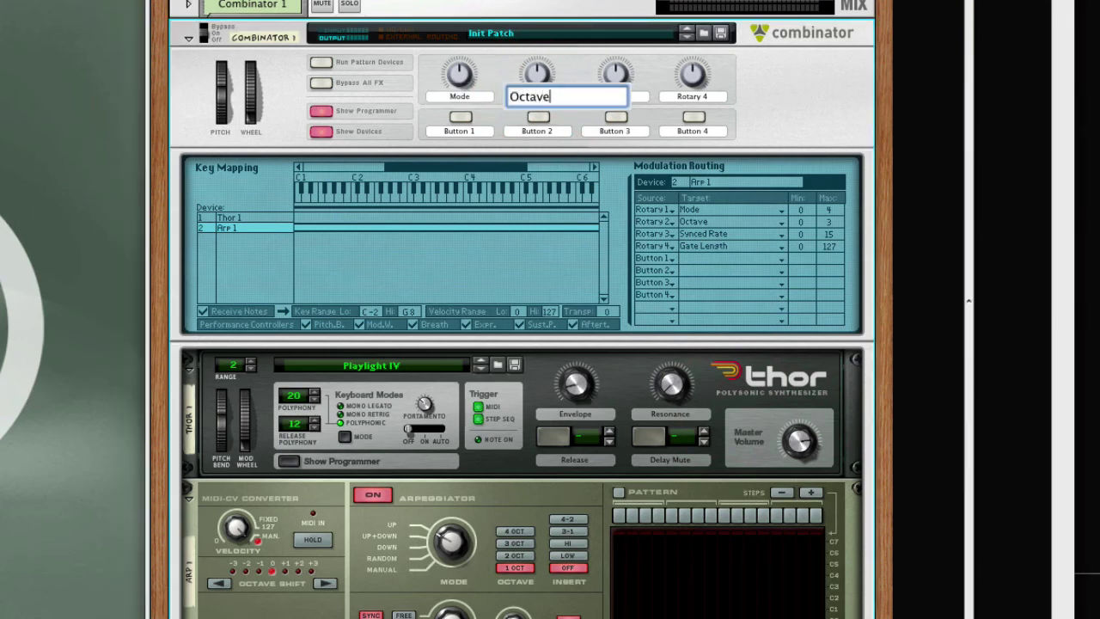
pyautogui.press('Return')
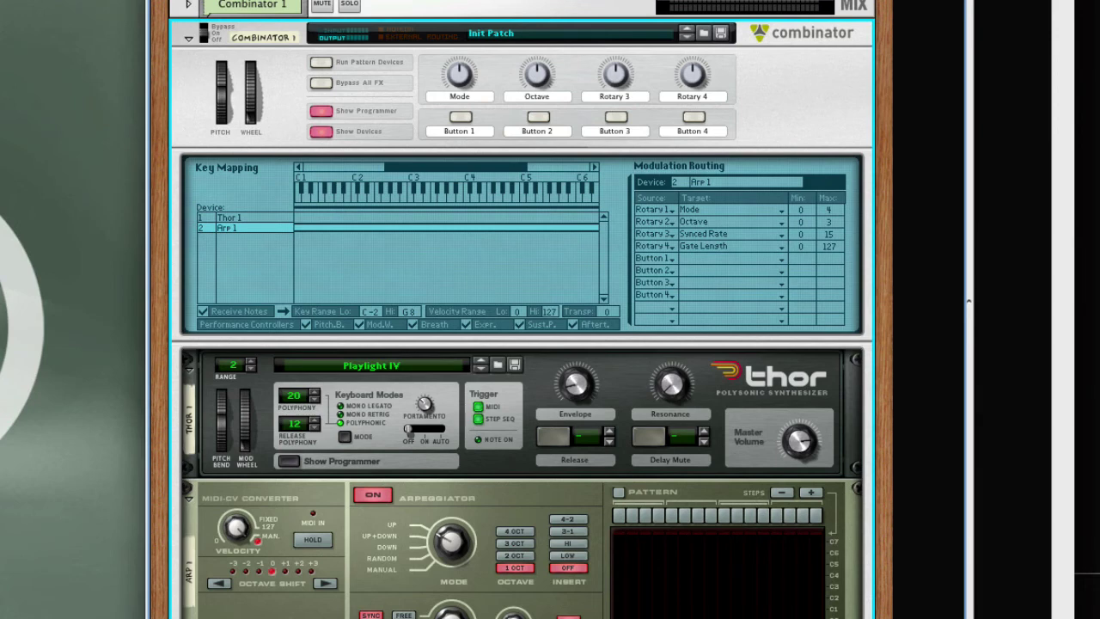
# Step: Label Rotaries 3 and 4 'Rate' and 'Gate Length'
pyautogui.doubleClick(611, 97)
pyautogui.write('Rate')
pyautogui.press('Return')
pyautogui.doubleClick(693, 97)
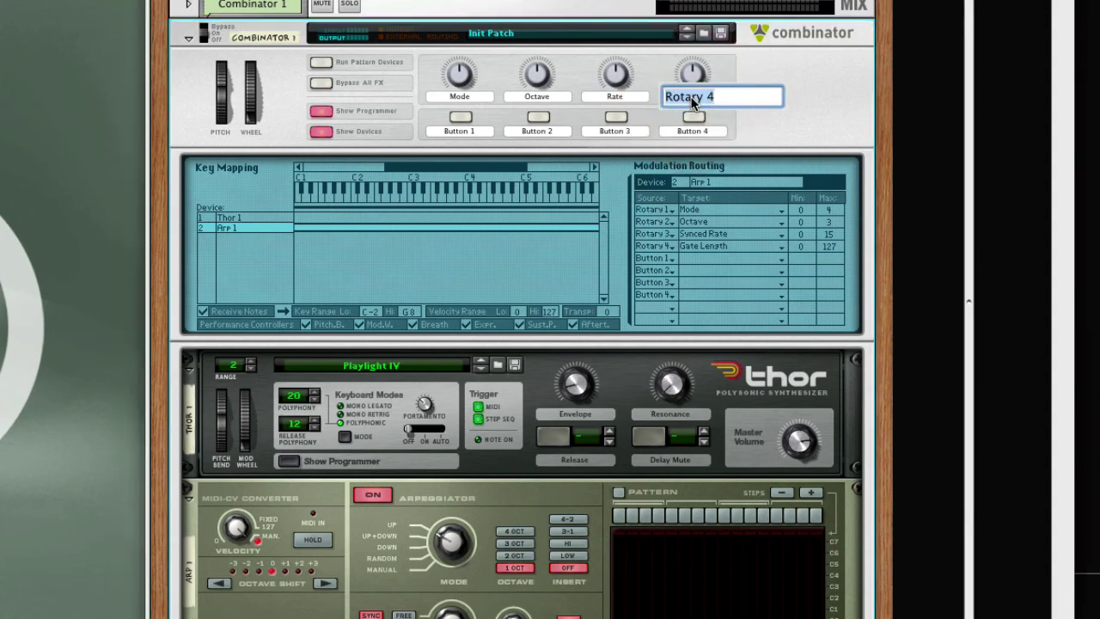
pyautogui.write('Gate Length')
pyautogui.press('Return')
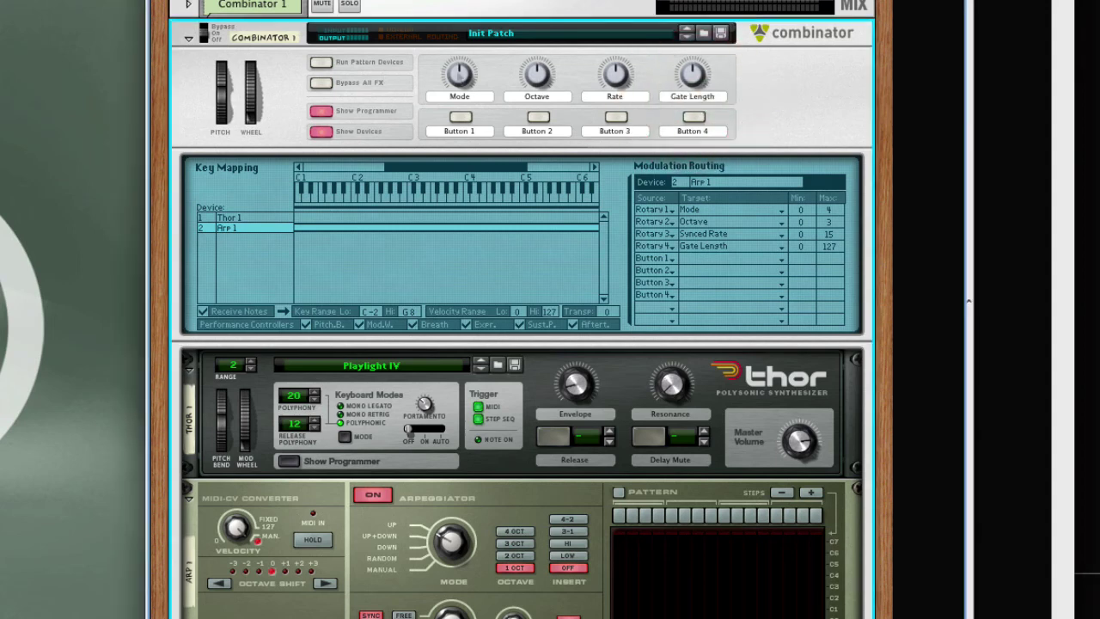
# Step: Turn the Combinator's Mode rotary to 77, Octave to a 2-octave range, and Rate up
pyautogui.moveTo(457, 83)
pyautogui.mouseDown()
pyautogui.moveTo(459, 105)
pyautogui.moveTo(469, 40)
pyautogui.moveTo(460, 65)
pyautogui.mouseUp()
pyautogui.moveTo(540, 75); pyautogui.dragTo(537, 65)
pyautogui.moveTo(615, 74); pyautogui.dragTo(698, 78)
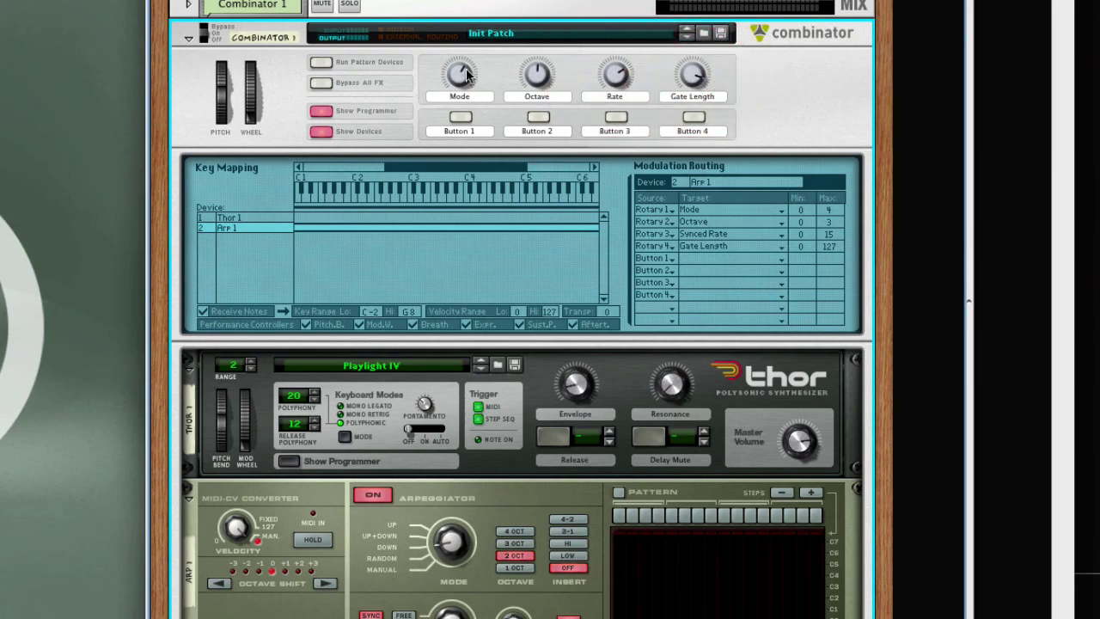
pyautogui.moveTo(467, 76); pyautogui.dragTo(467, 76)
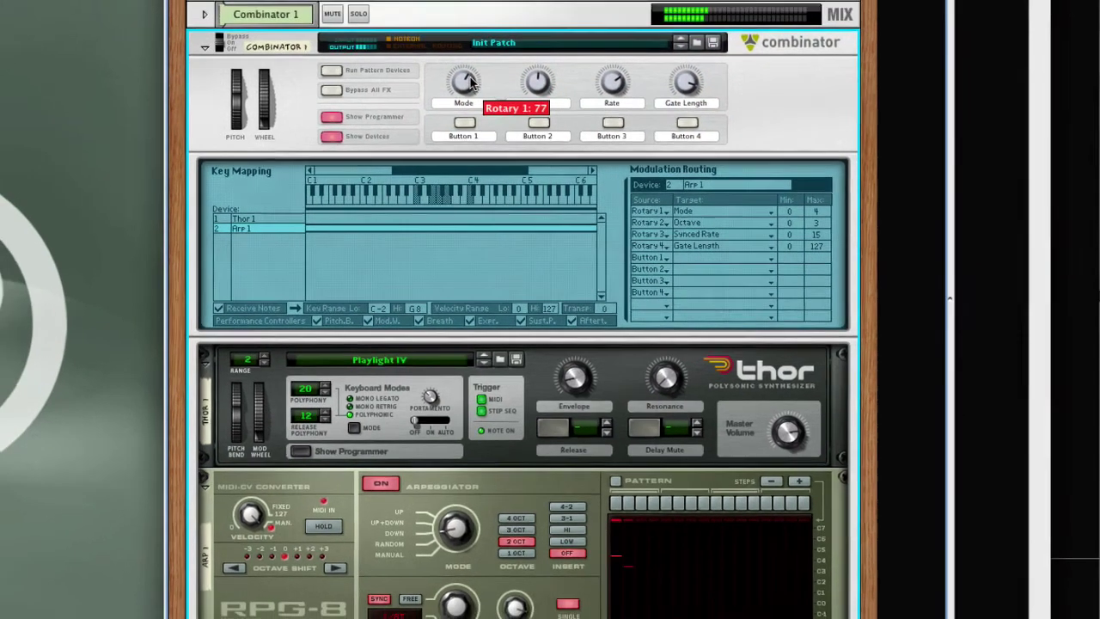